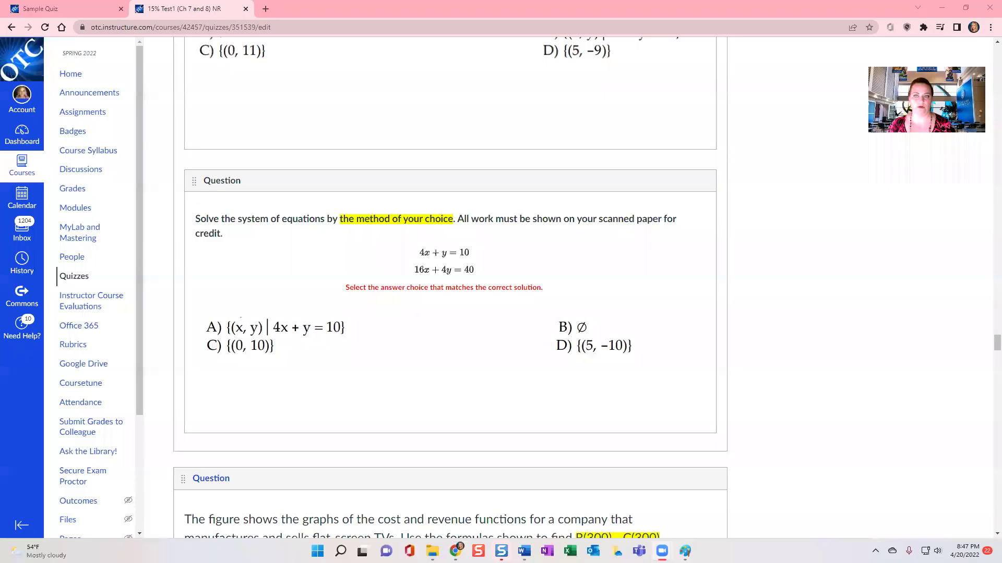
- Select and copy the existing question's full raw HTML, then switch to the Sample Quiz
scroll(381, 172, "down", 2)
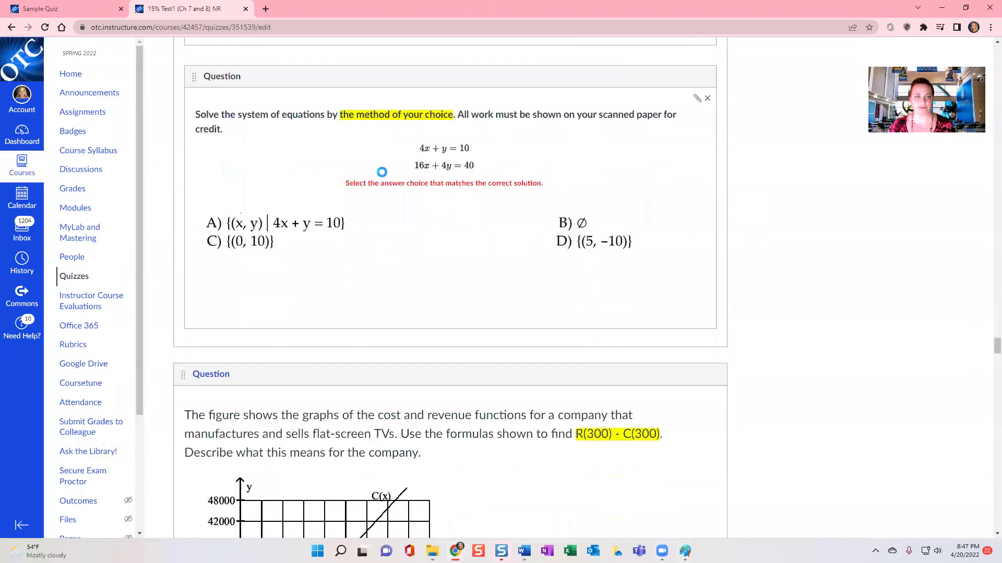
scroll(382, 172, "up", 1)
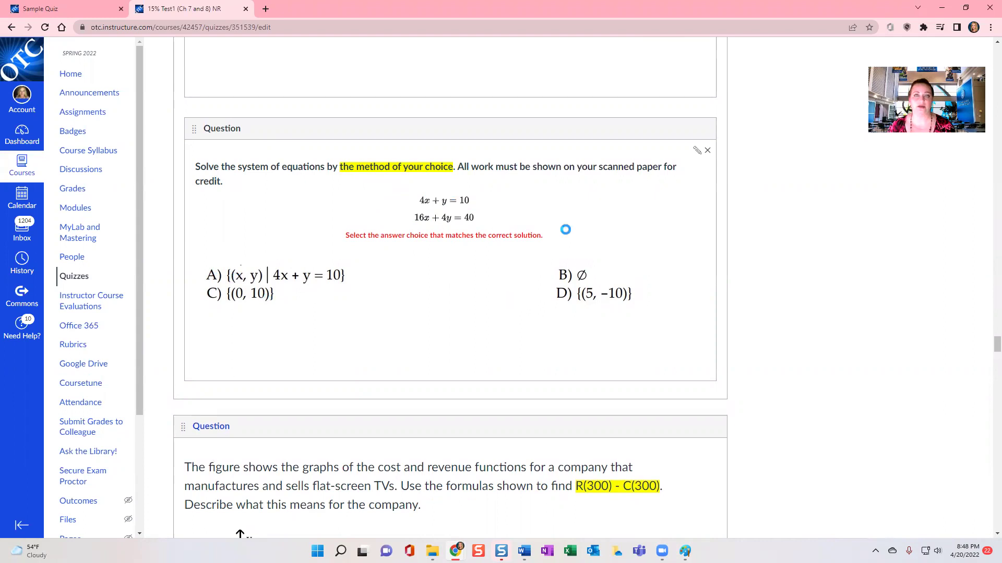
mouse_move(697, 154)
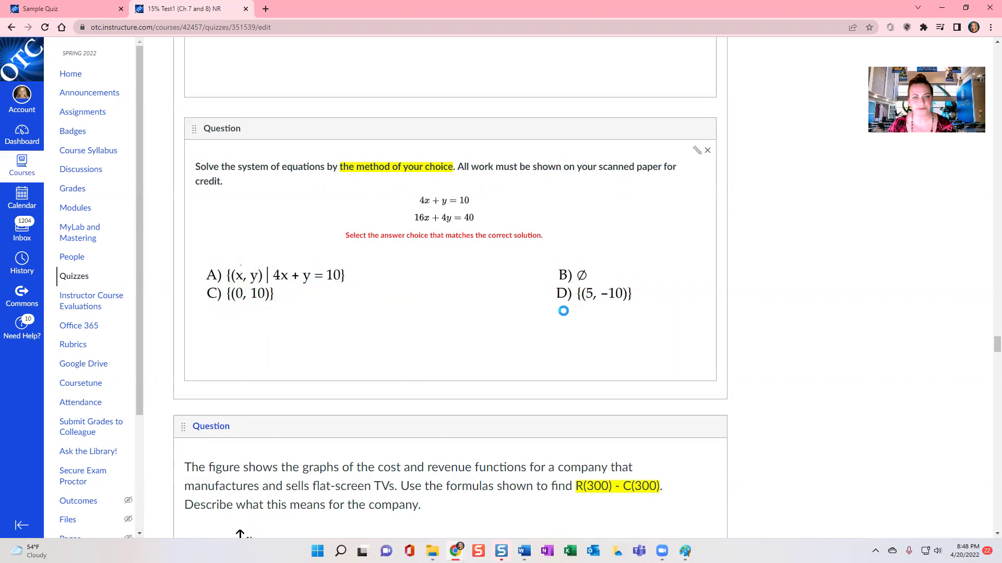
left_click(703, 261)
scroll(861, 326, "down", 3)
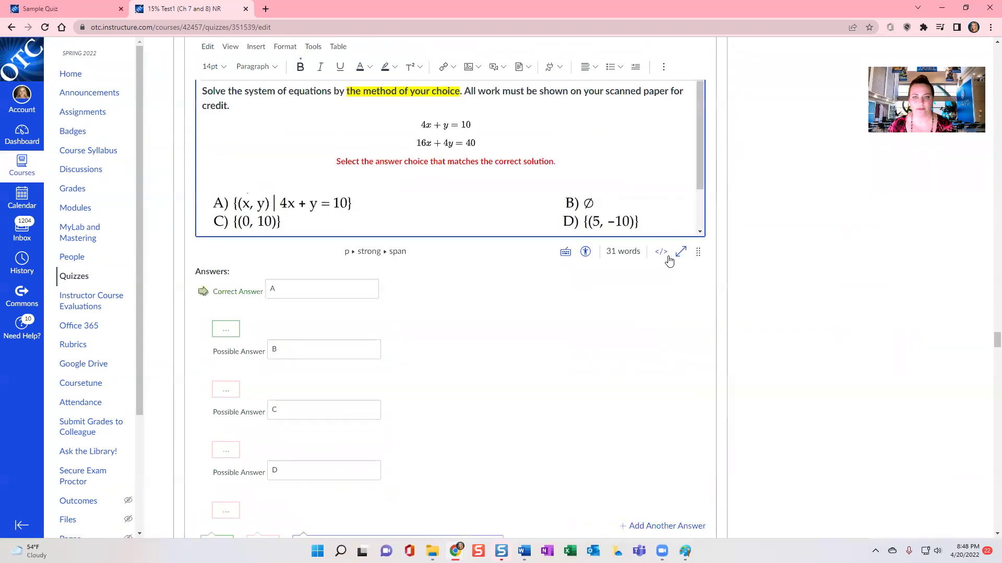
left_click(661, 251)
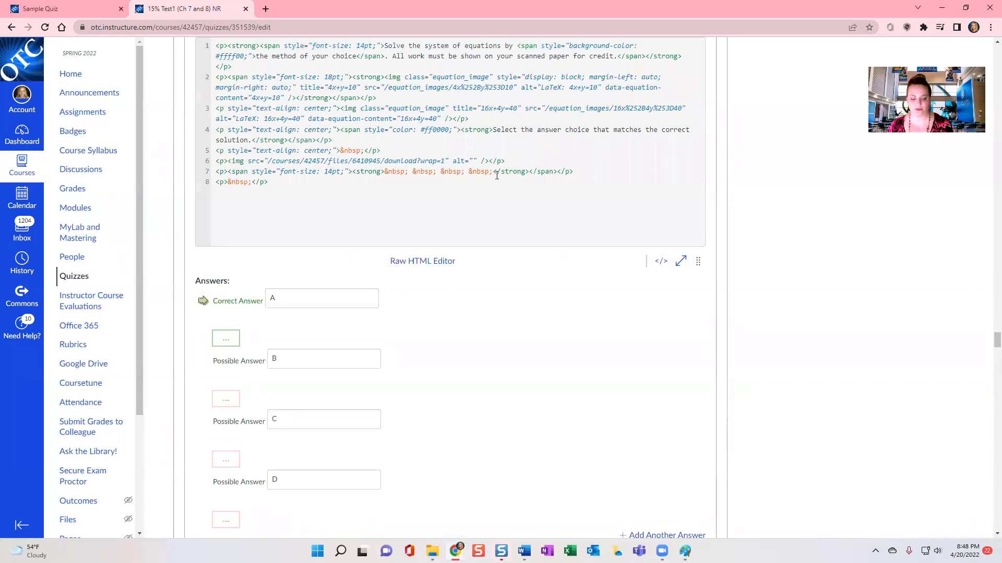
key("ctrl+a")
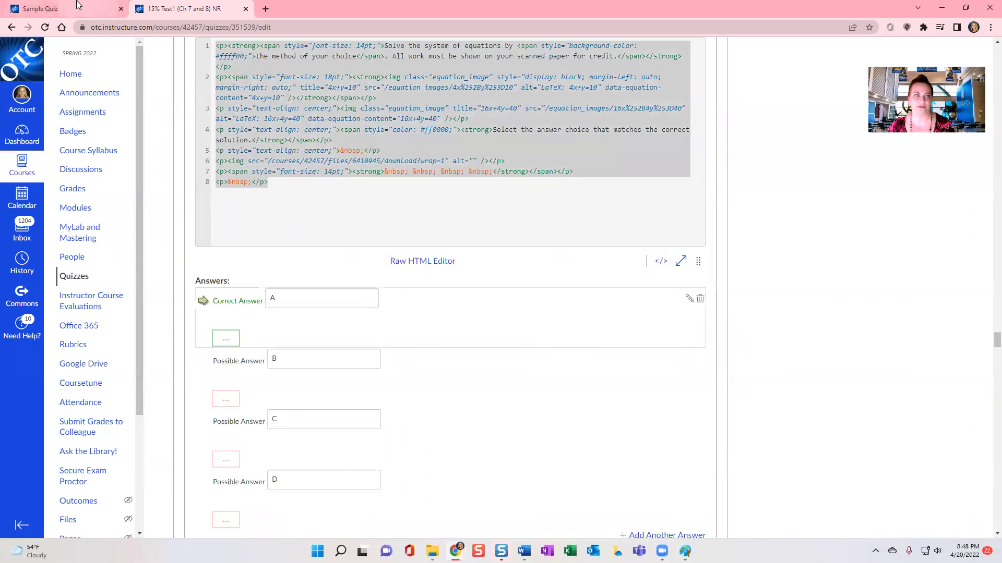
left_click(76, 6)
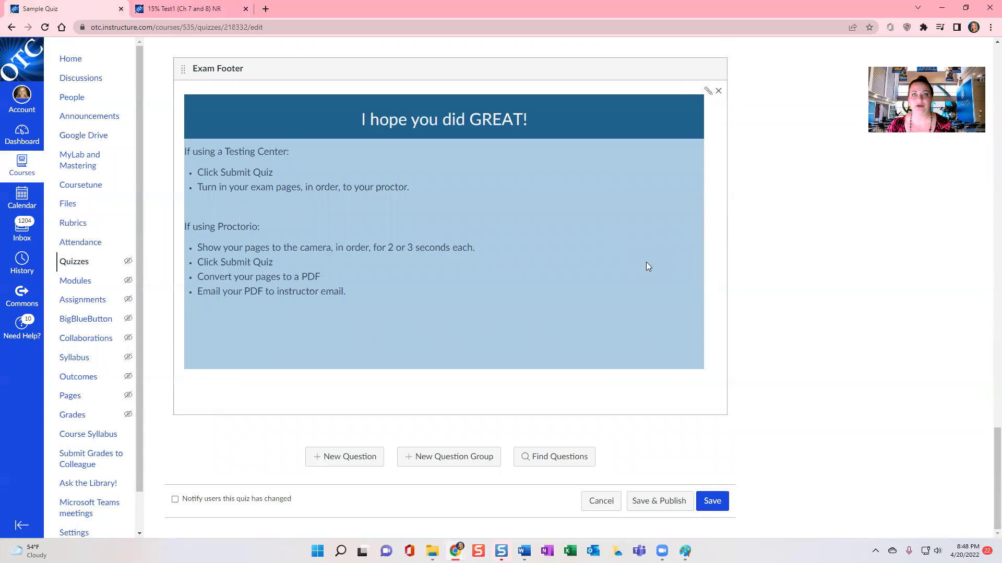
- Create a new Multiple Choice question in the Sample Quiz and set it to 2 points
left_click(359, 468)
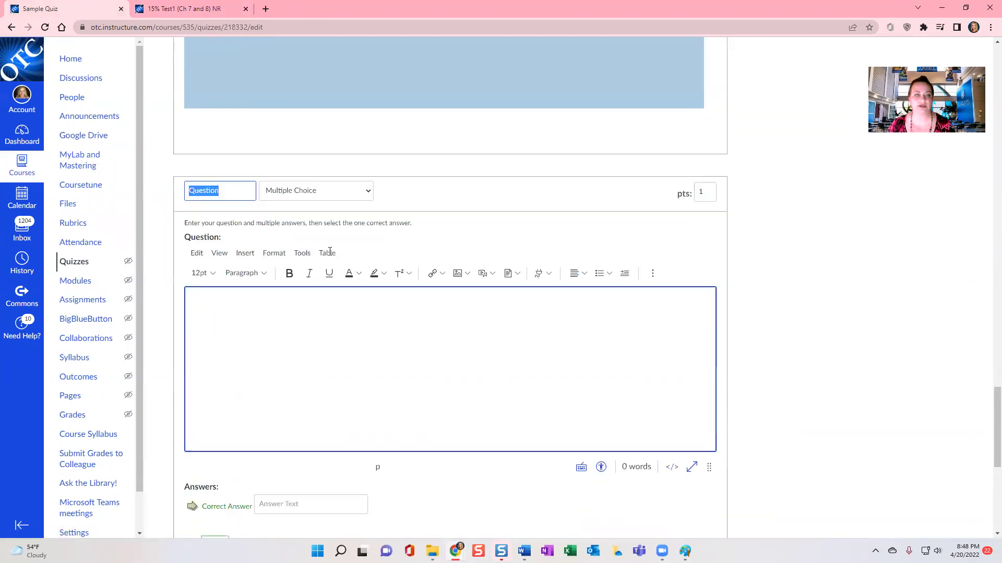
left_click(314, 190)
left_click(307, 206)
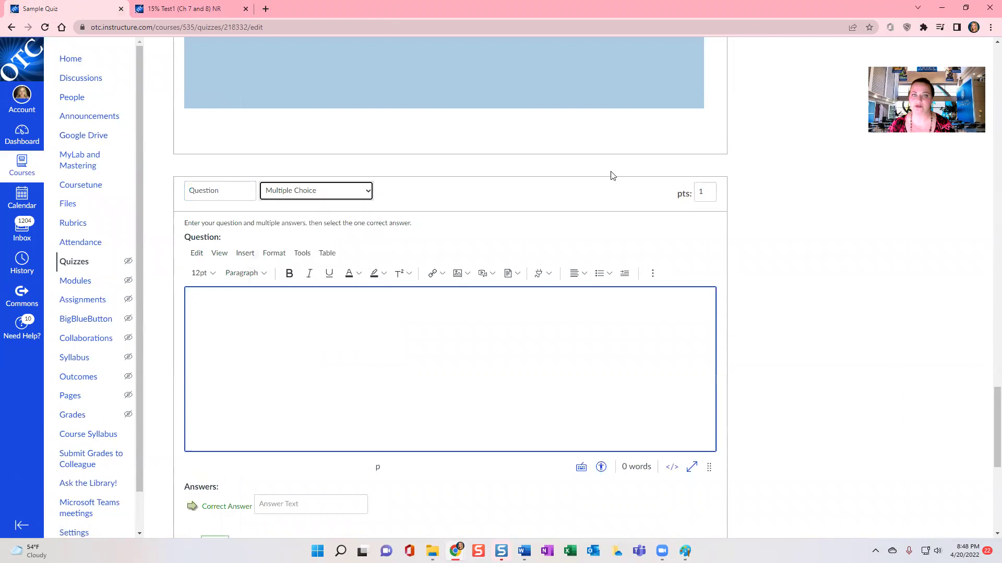
left_click(696, 191)
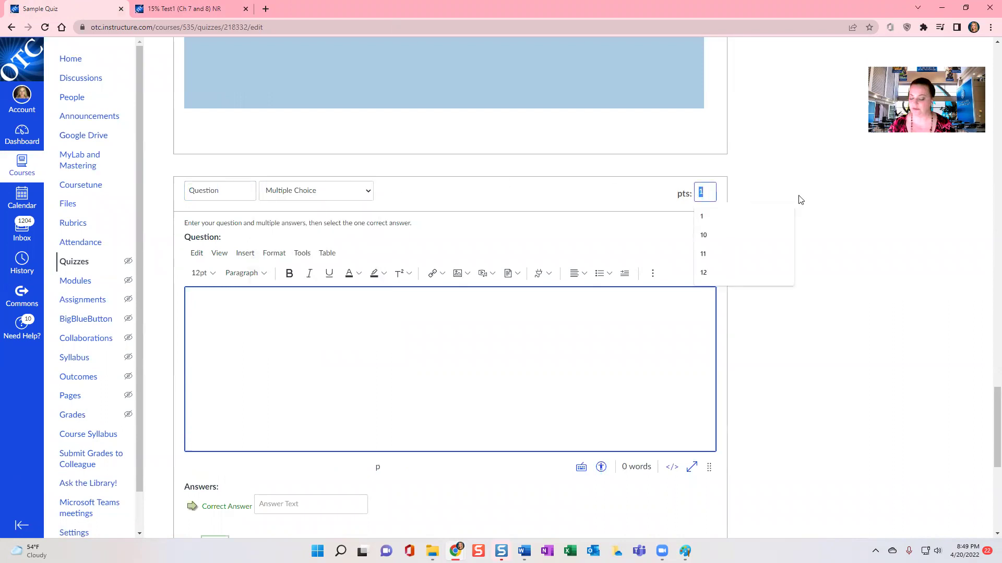
type("2")
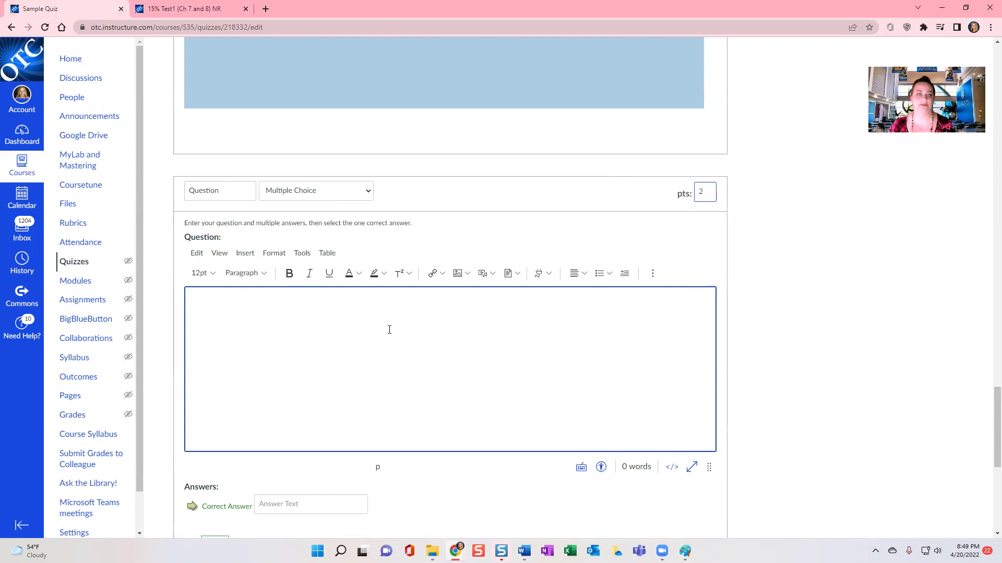
left_click(389, 329)
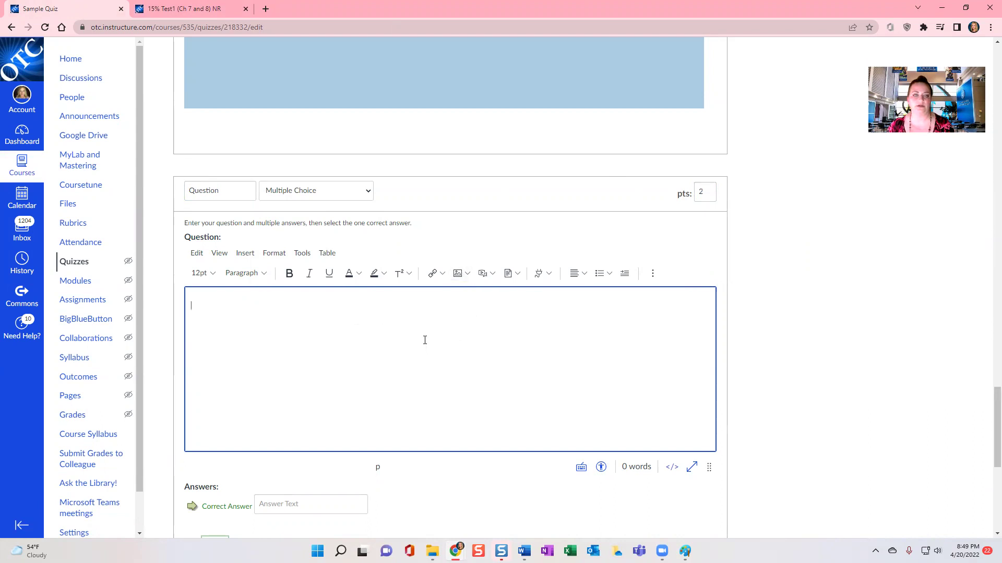
- Paste the copied HTML into the question body, giving the systems-of-equations text with choices A–D
left_click(672, 467)
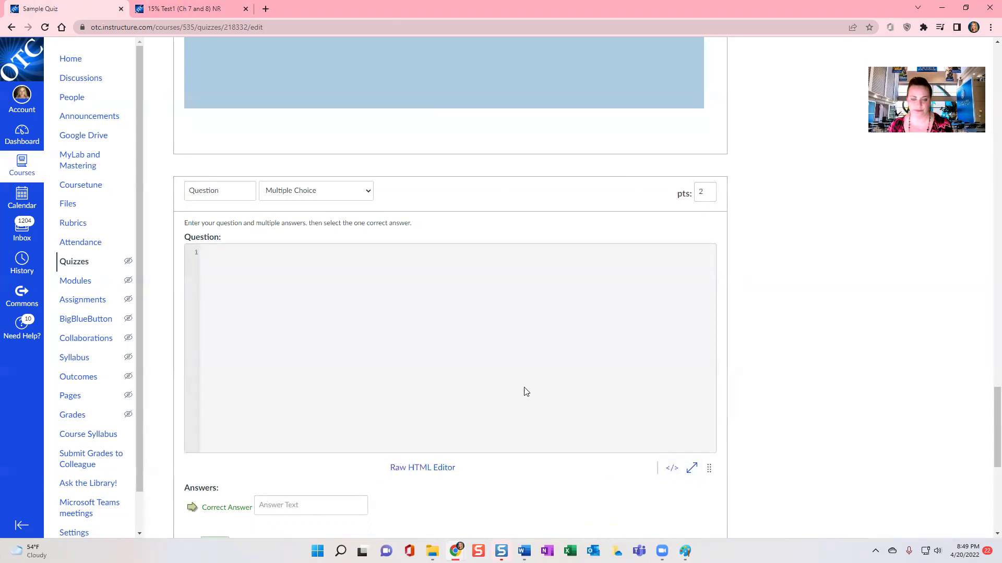
left_click(672, 466)
scroll(435, 313, "down", 1)
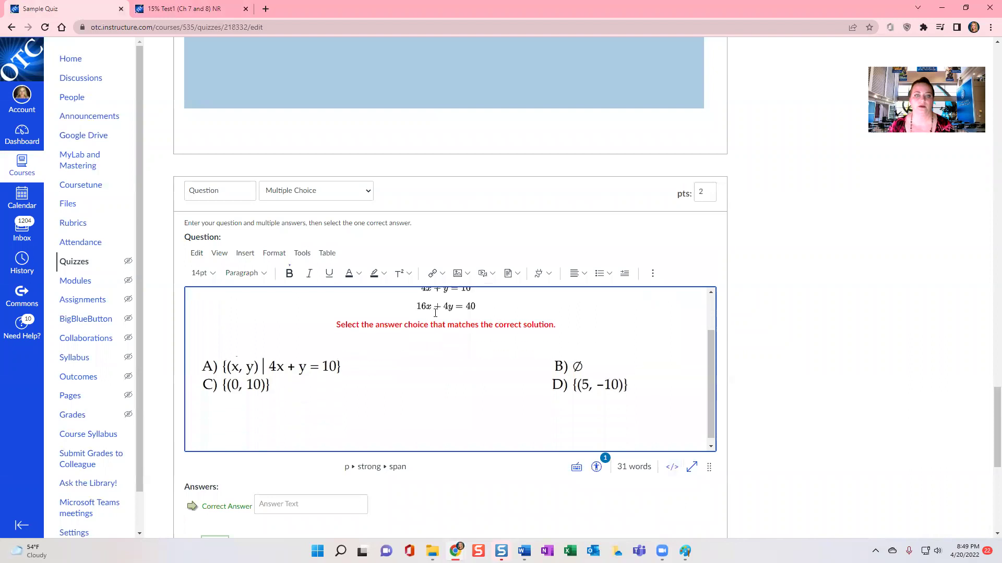
scroll(435, 313, "up", 1)
scroll(636, 323, "down", 3)
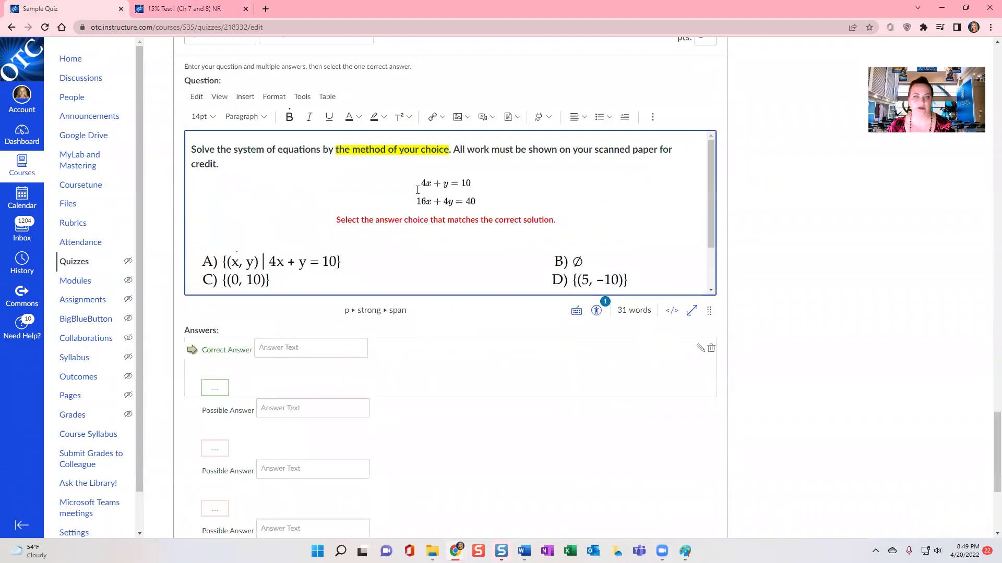
scroll(417, 190, "up", 4)
scroll(321, 249, "down", 6)
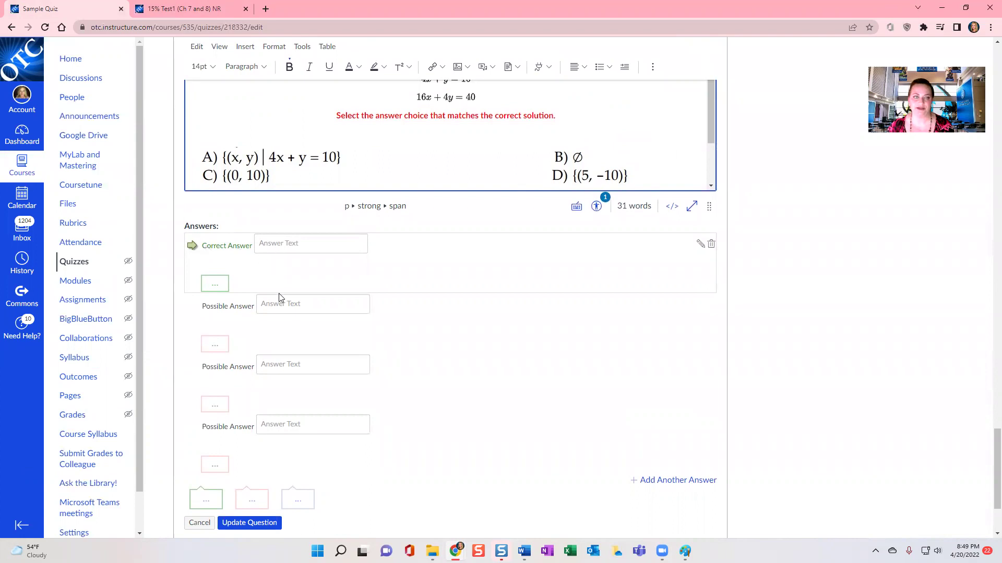
- Enter A, B, C and D in the four answer fields
left_click(313, 242)
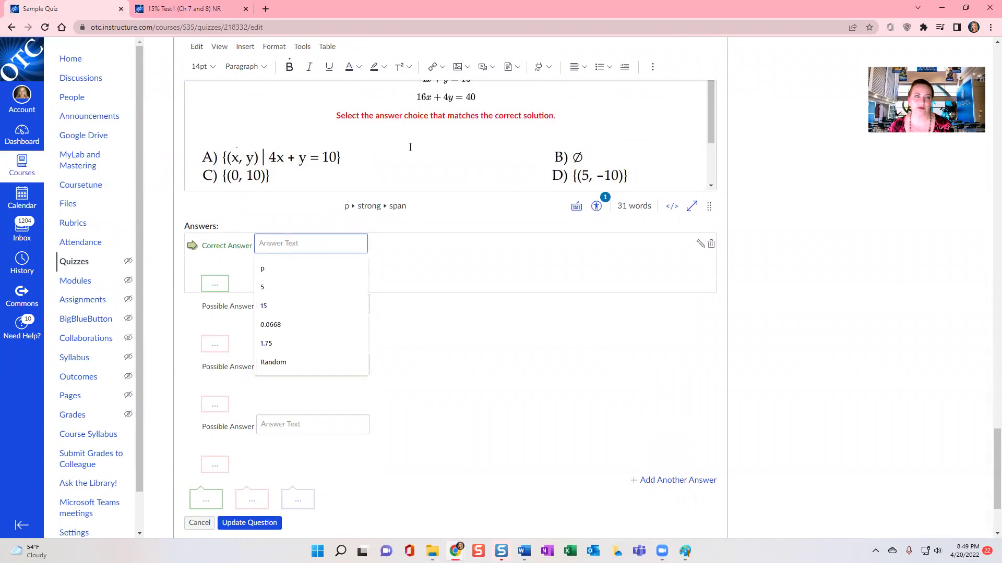
type("A")
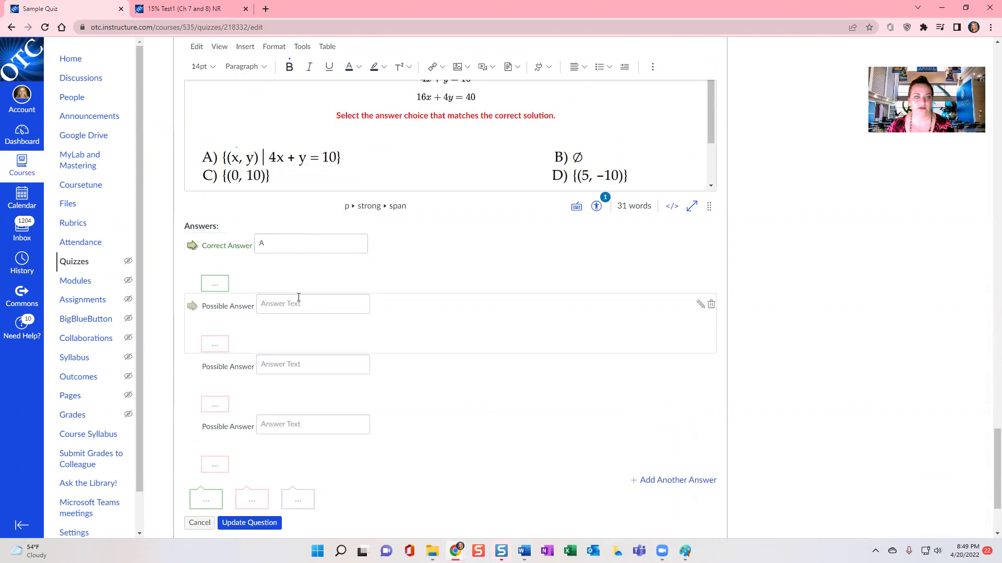
left_click(301, 298)
type("B")
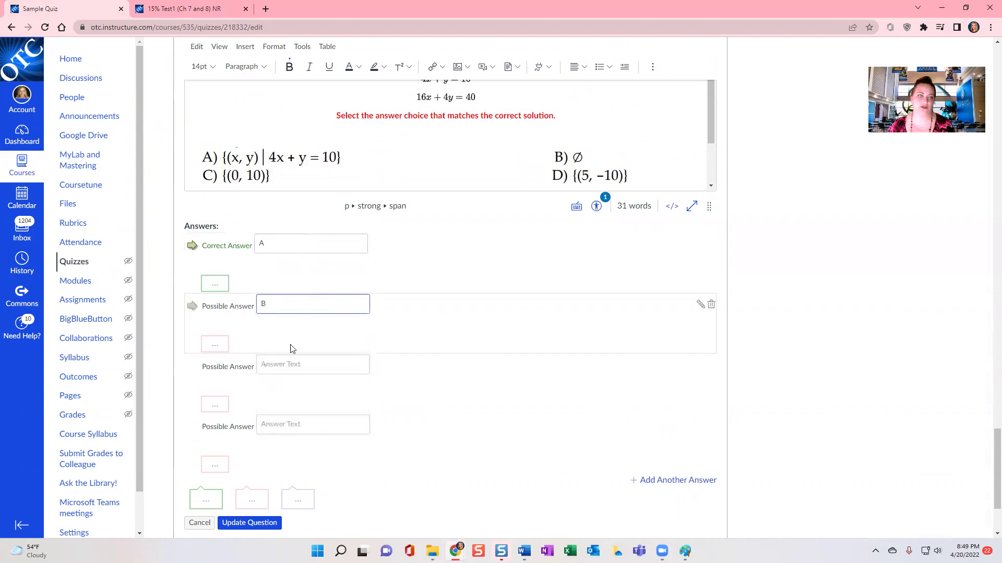
left_click(283, 362)
type("C")
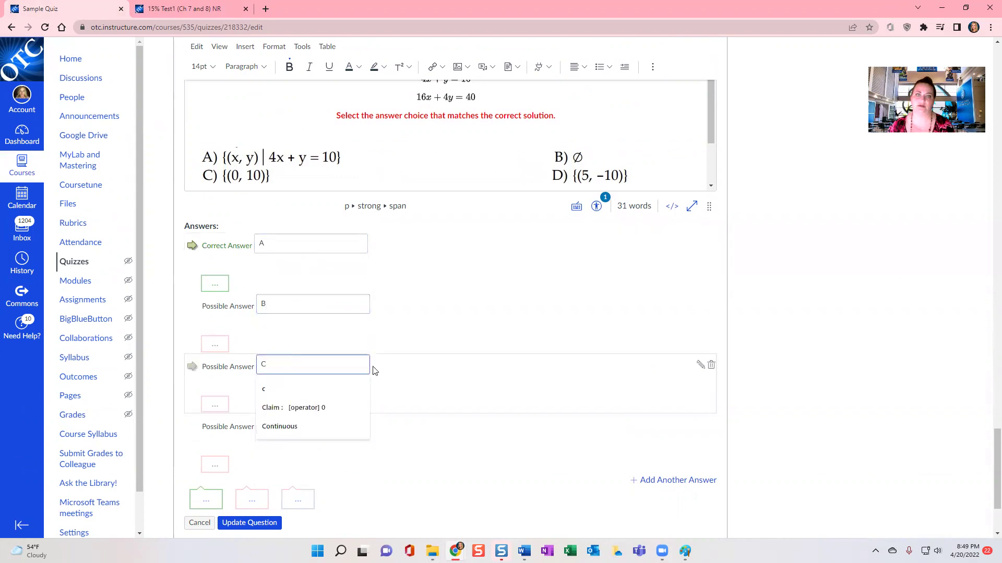
left_click(308, 425)
type("D")
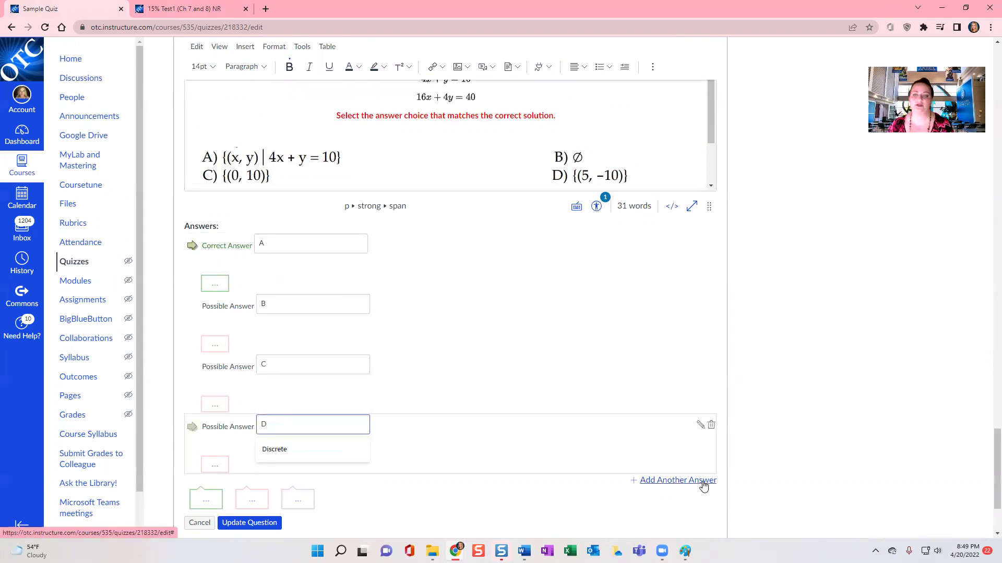
left_click(870, 431)
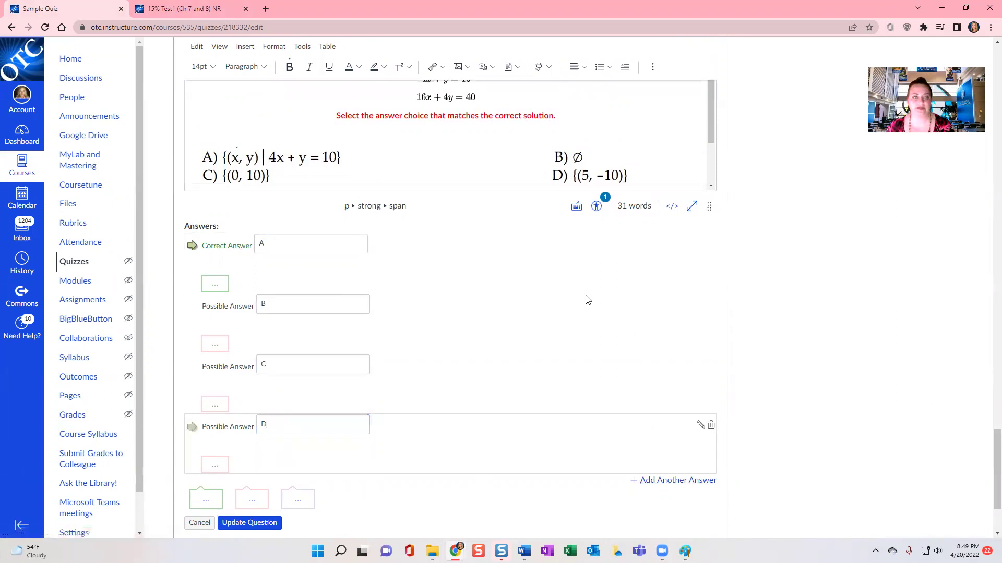
- Mark answer B as the correct answer
left_click(275, 247)
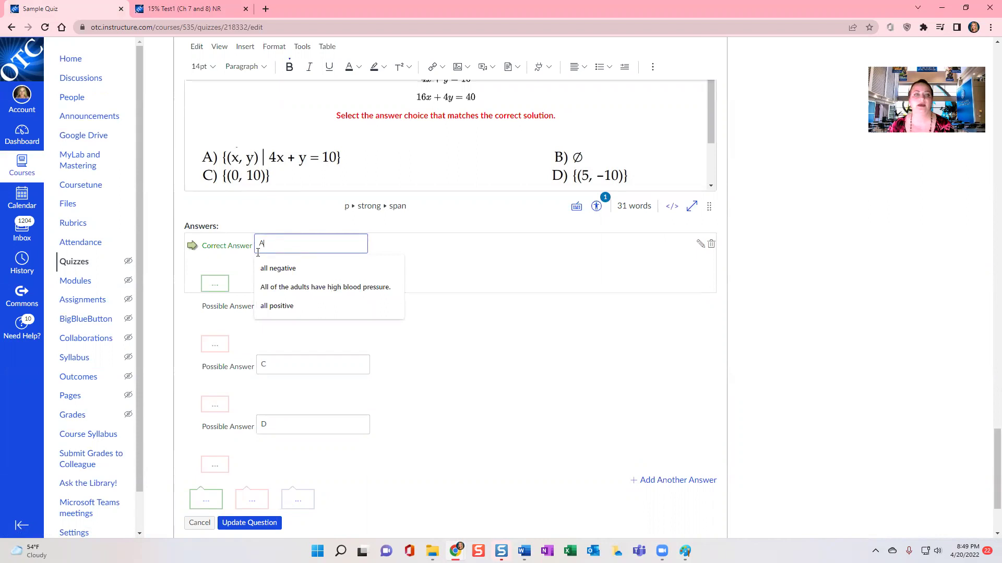
left_click(191, 308)
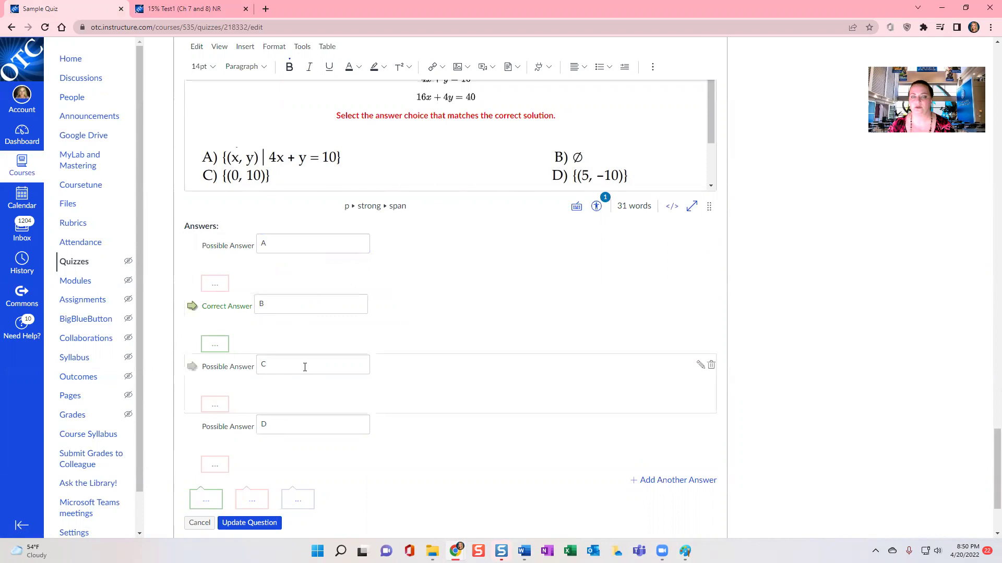
scroll(330, 510, "down", 2)
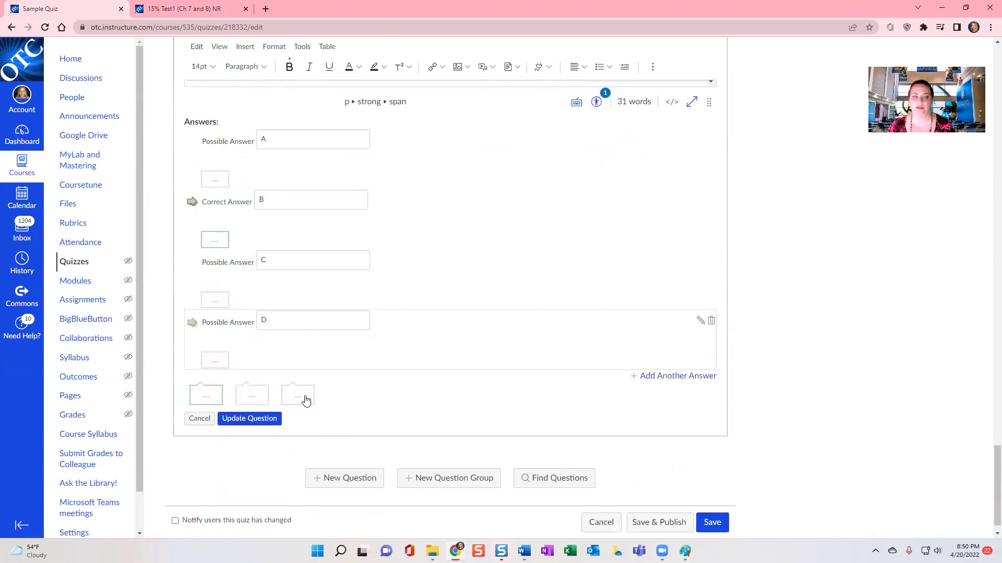
- Open the general answer comment editor, then view the answer-key comment in the 15% Test1 question
left_click(299, 401)
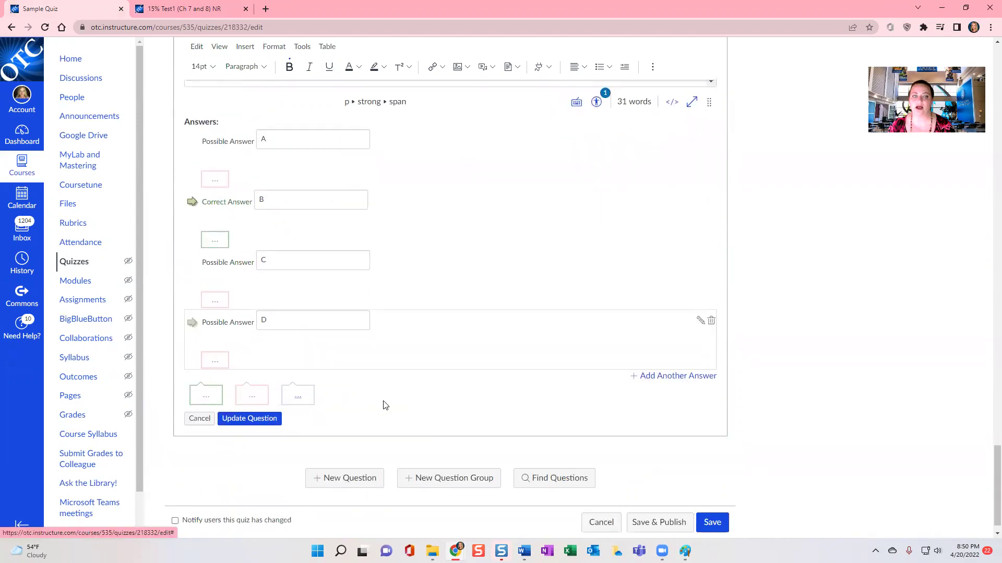
left_click(245, 7)
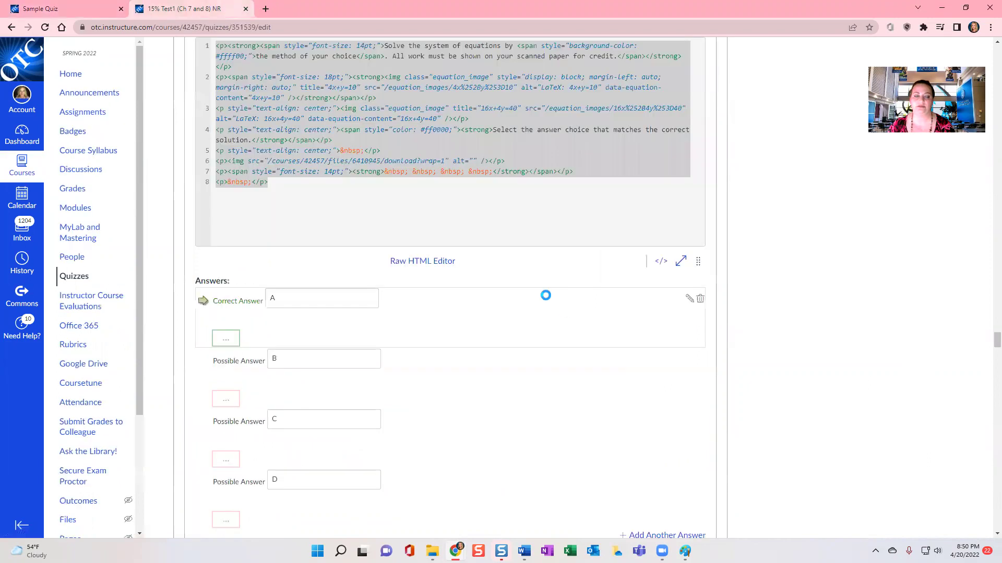
scroll(544, 293, "down", 7)
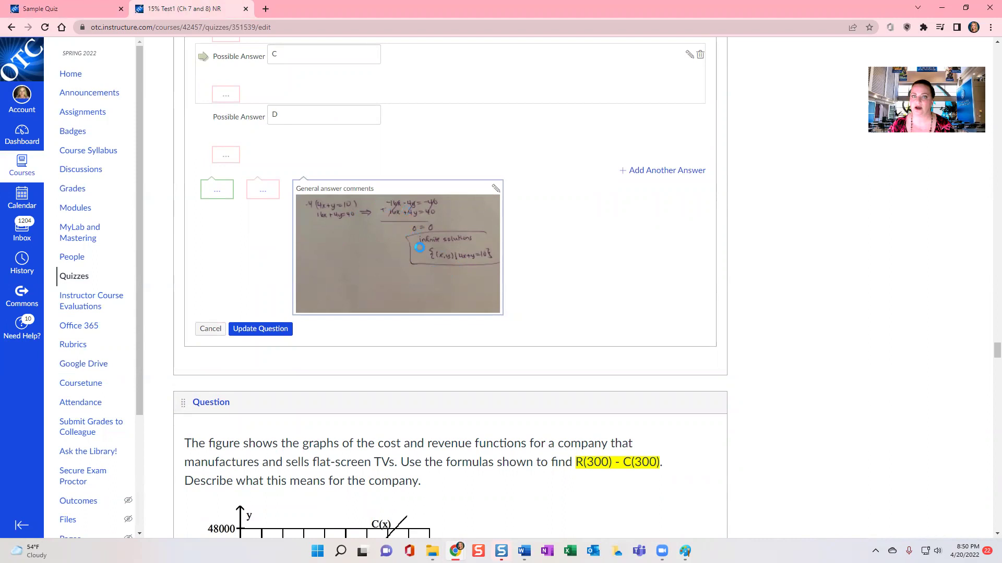
left_click(495, 188)
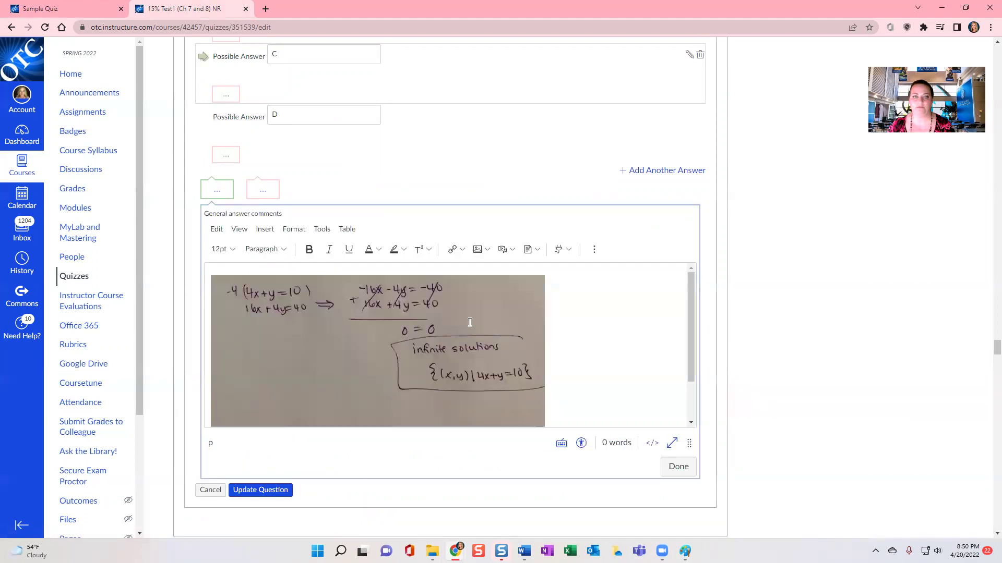
scroll(574, 303, "down", 2)
scroll(573, 303, "up", 2)
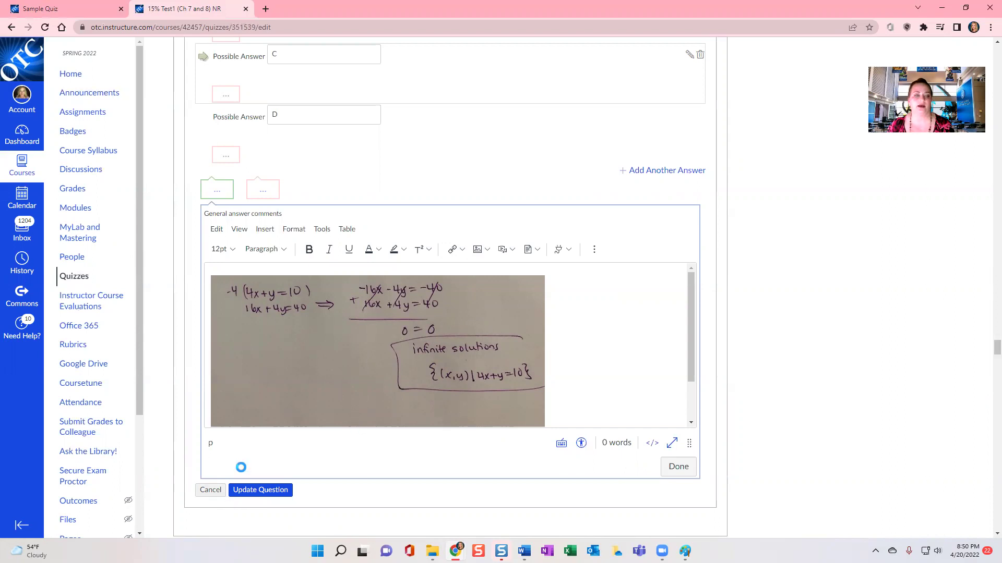
- Close the 15% Test1 question editor and return to the Sample Quiz
left_click(214, 492)
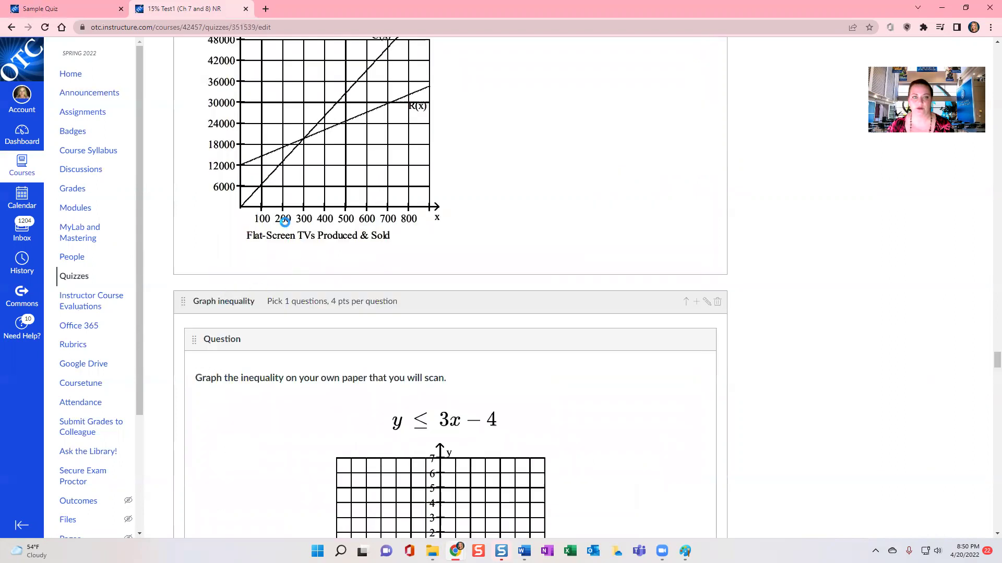
key("ctrl+shift+Tab")
scroll(420, 358, "down", 3)
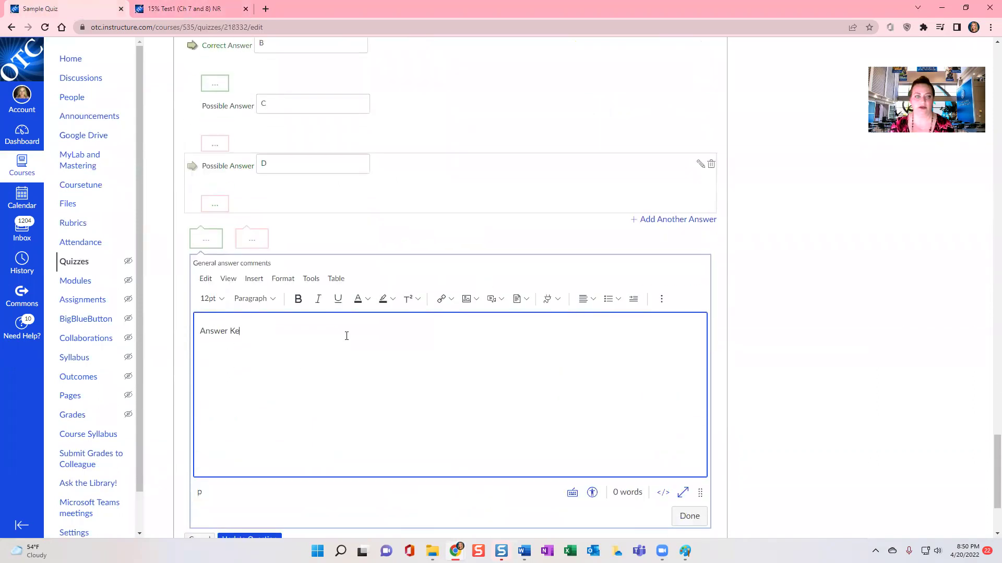
- Update the question with its answer-key comment and move it above the Exam Footer
scroll(346, 336, "down", 3)
left_click(258, 398)
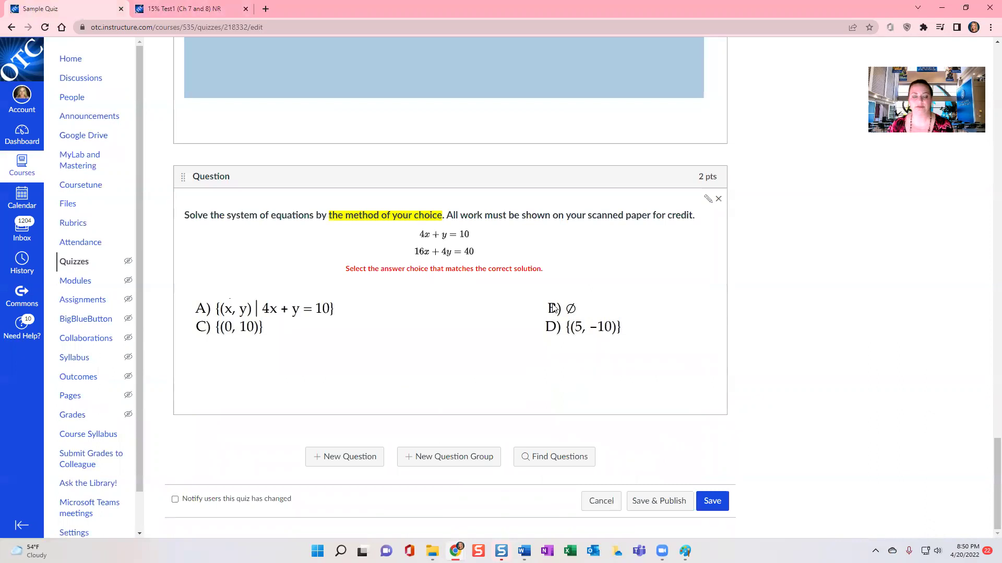
scroll(217, 253, "up", 2)
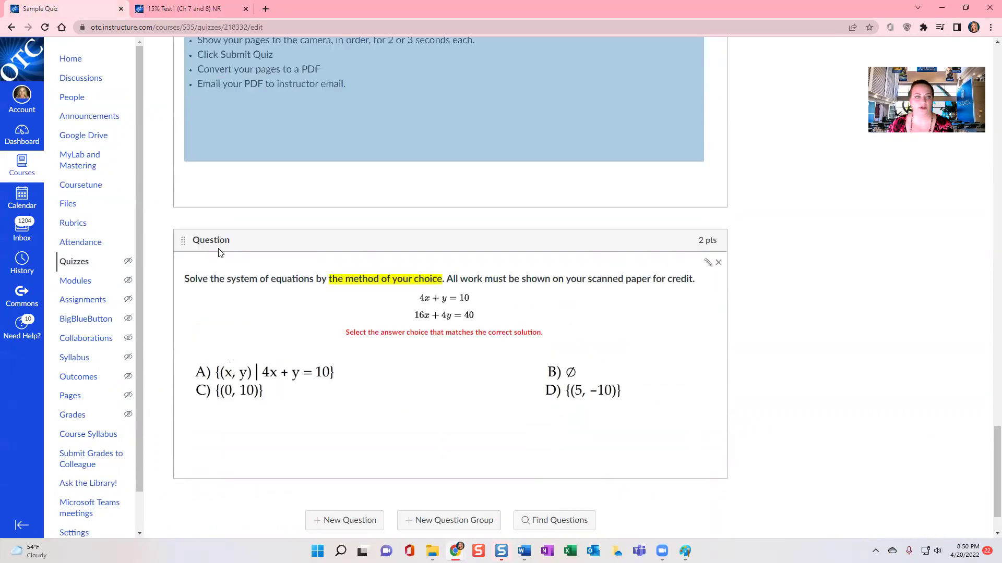
left_click_drag(183, 284, 179, 179)
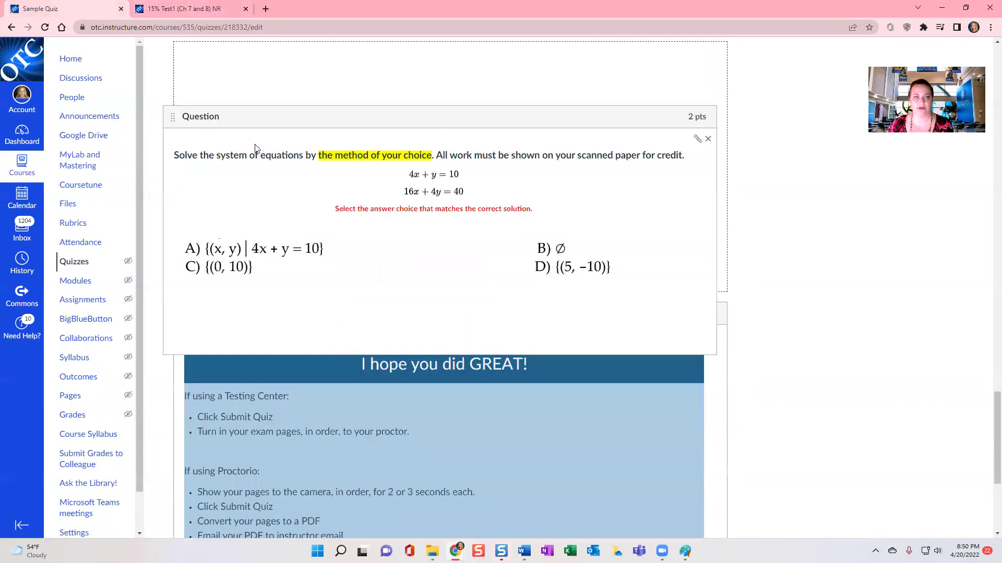
- Save the Sample Quiz
scroll(730, 335, "down", 3)
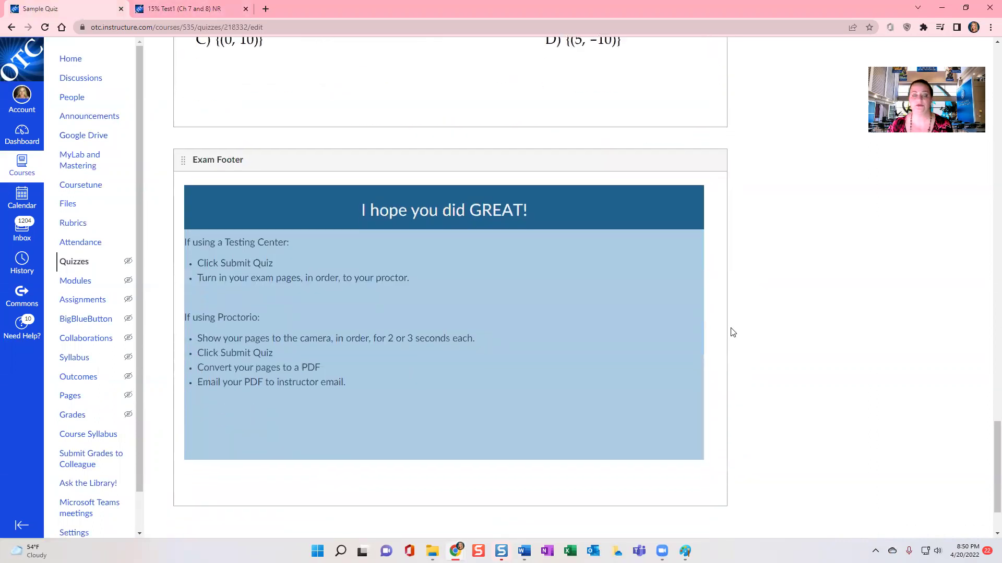
scroll(731, 334, "down", 2)
left_click(707, 501)
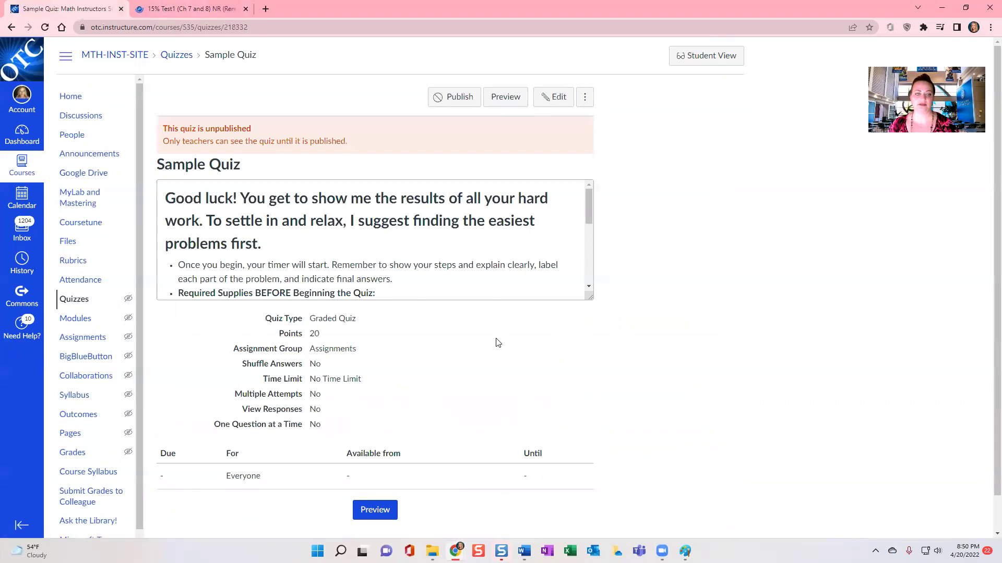
- Open the student preview of the Sample Quiz and find Question 5
scroll(339, 376, "down", 1)
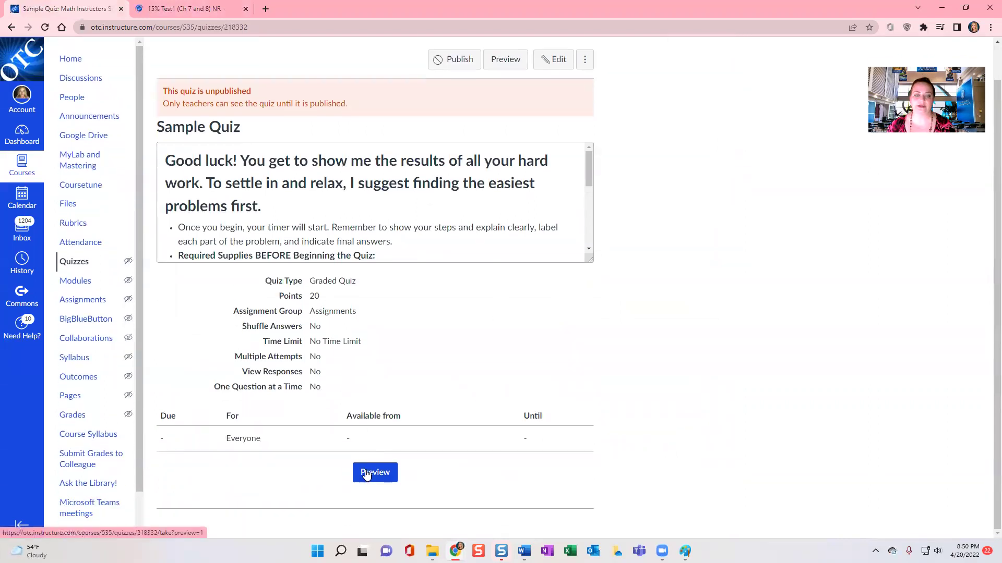
left_click(367, 473)
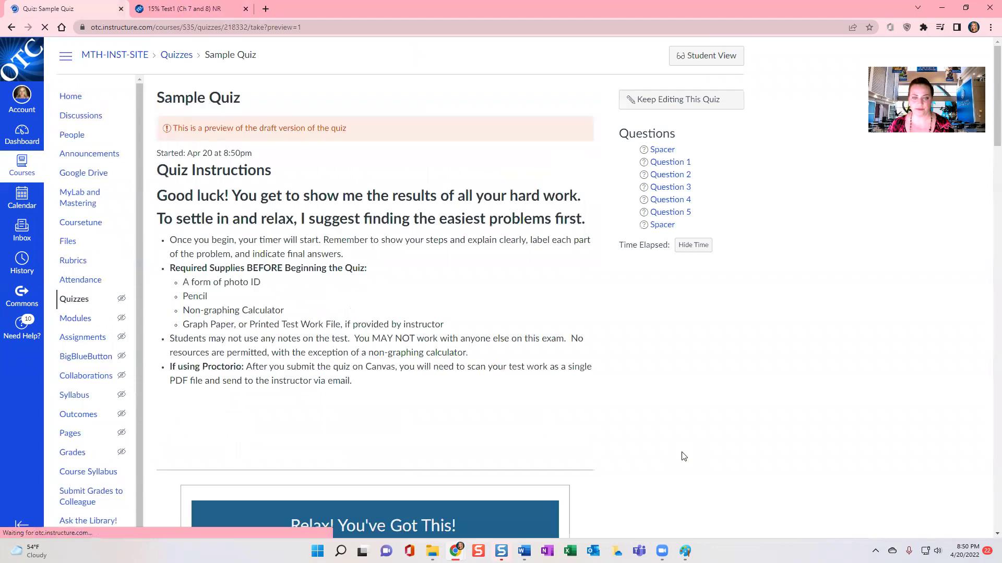
scroll(628, 392, "down", 20)
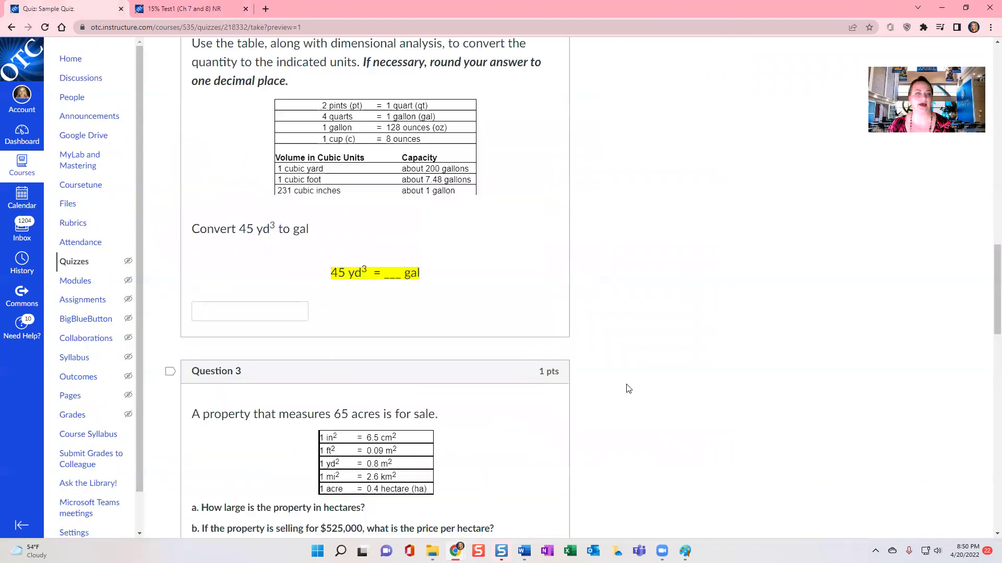
scroll(628, 389, "down", 17)
scroll(219, 332, "up", 3)
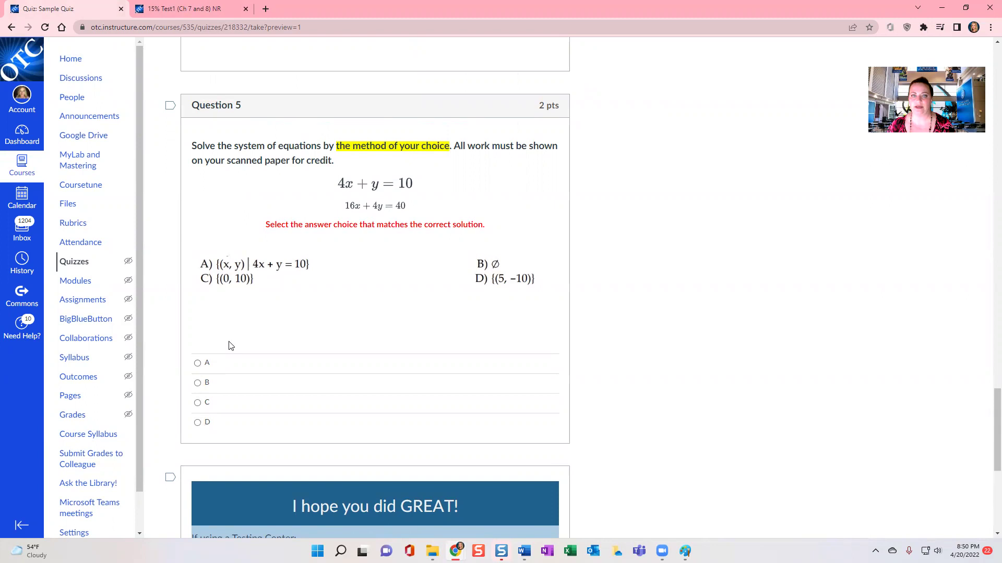
- Answer Question 5 with choice B in the preview
left_click(197, 365)
left_click(198, 384)
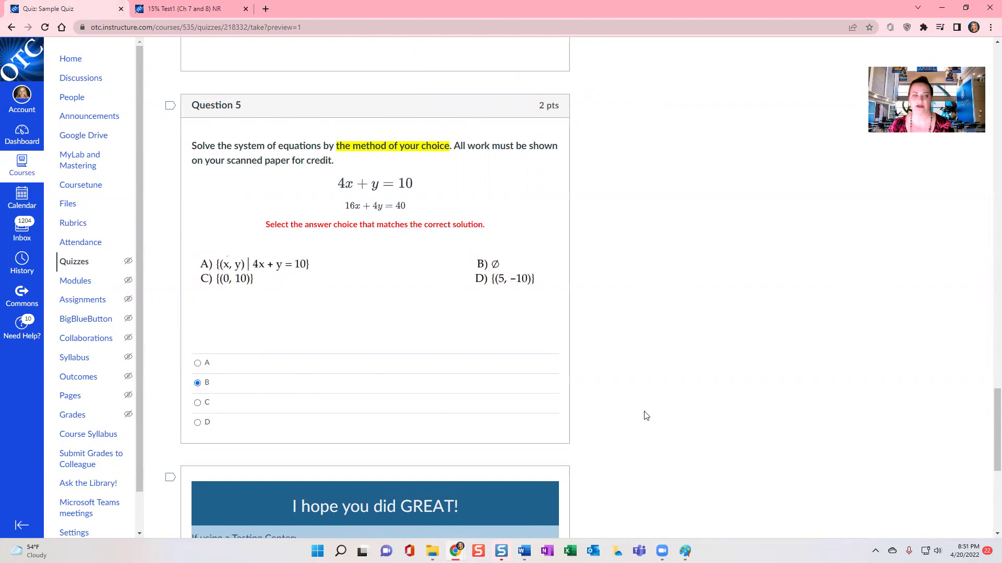
scroll(646, 416, "down", 6)
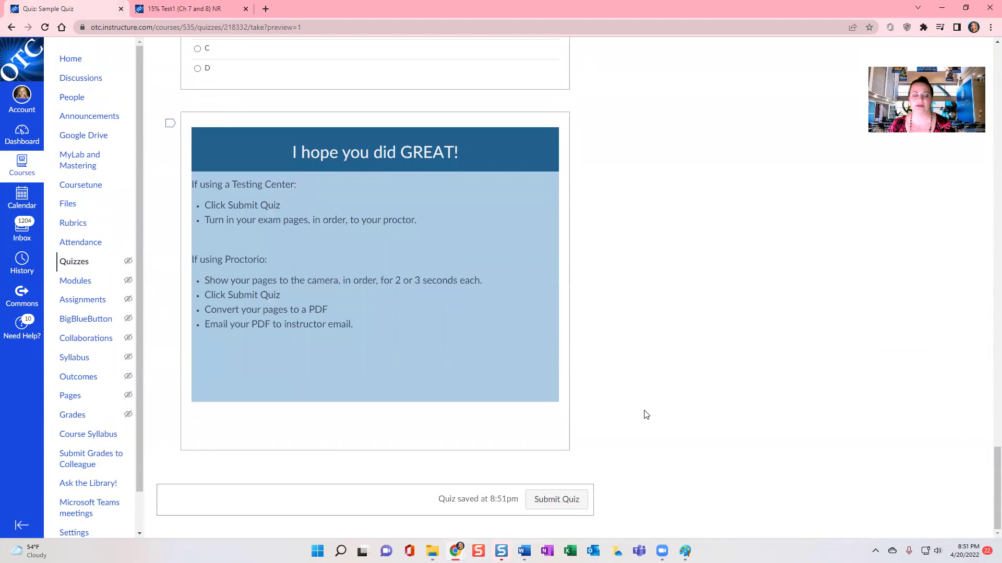
scroll(646, 413, "up", 6)
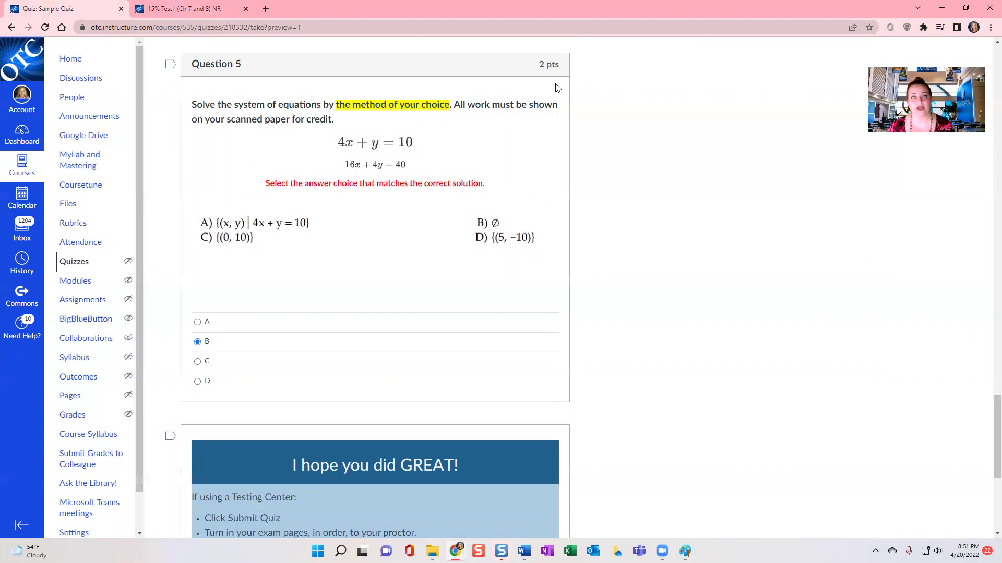
- In the 15% Test1 course, go through Modules to Quizzes and open the Online Readiness Assessment
left_click(174, 9)
left_click(89, 246)
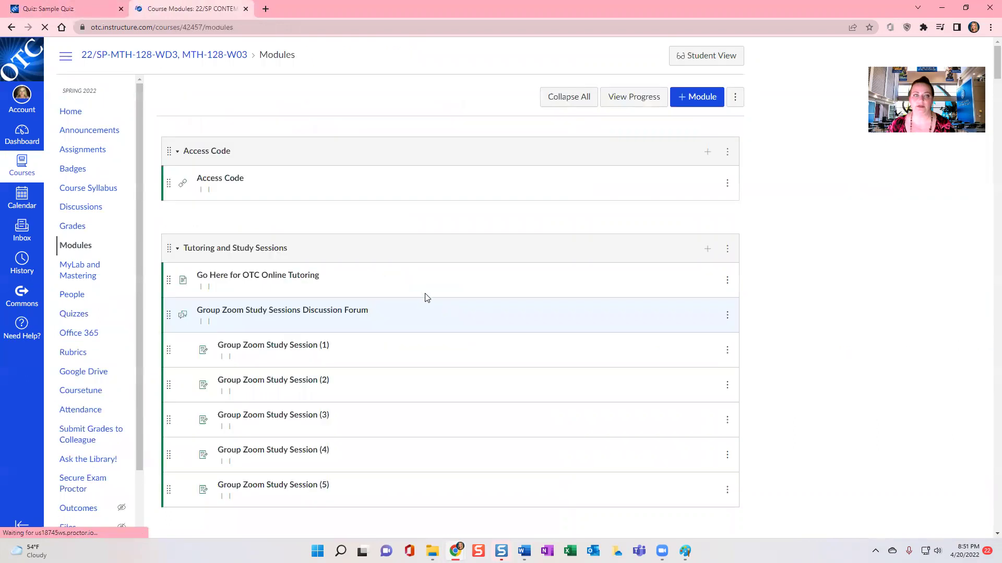
scroll(725, 331, "down", 6)
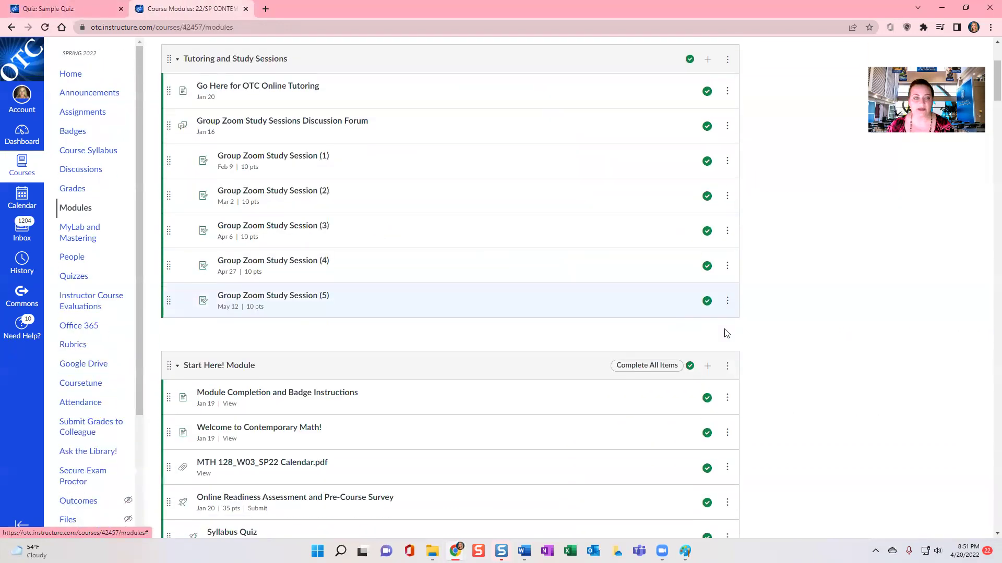
scroll(478, 315, "up", 3)
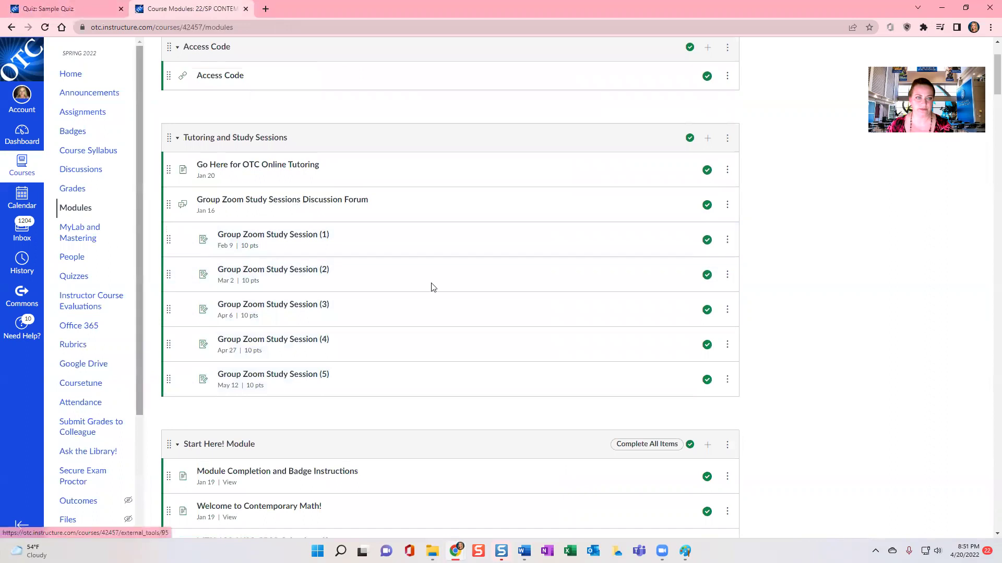
scroll(449, 295, "down", 4)
scroll(407, 287, "down", 1)
left_click(74, 276)
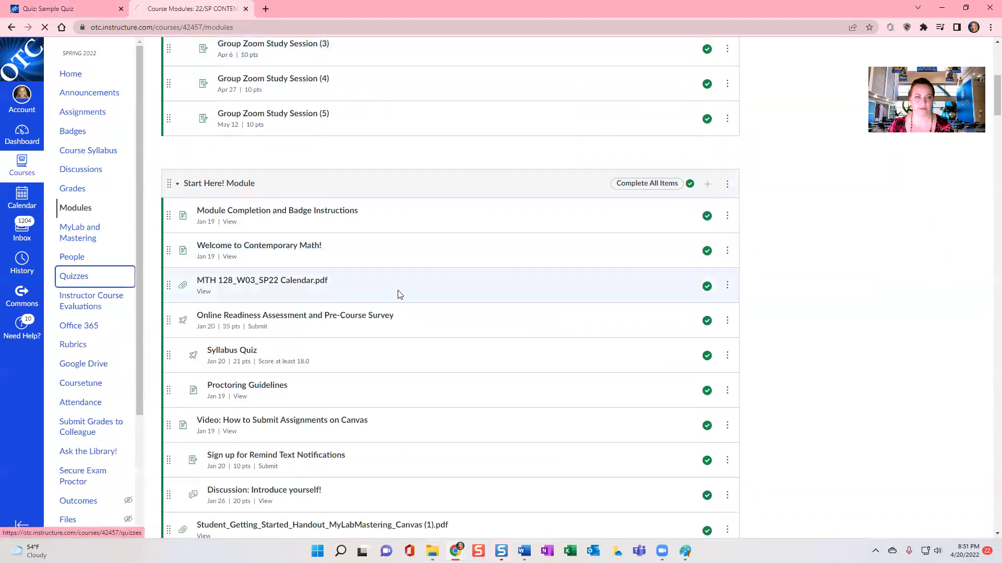
left_click(313, 171)
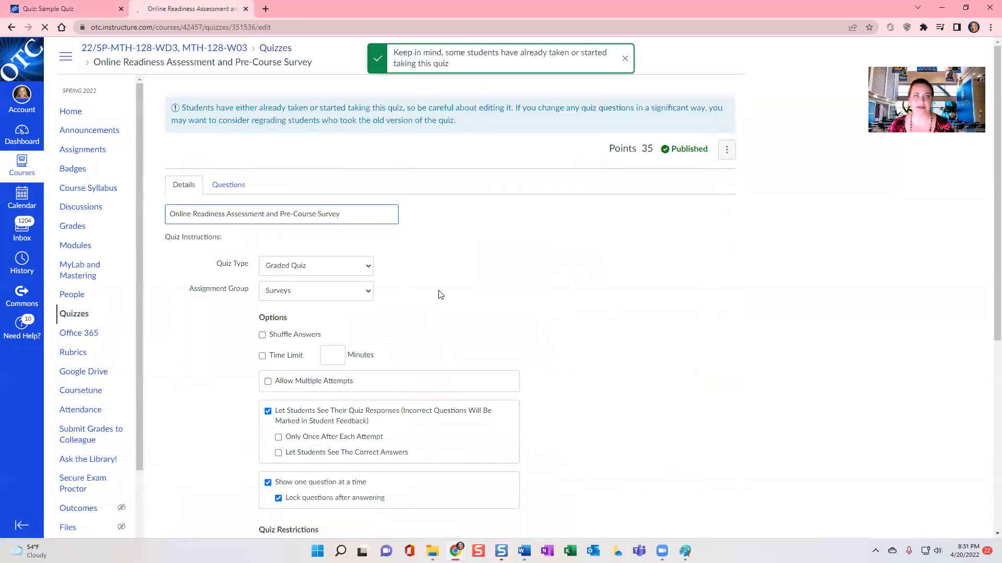
- Show the Online Readiness Assessment's questions with details enabled and scroll through their answers and comments
left_click(240, 187)
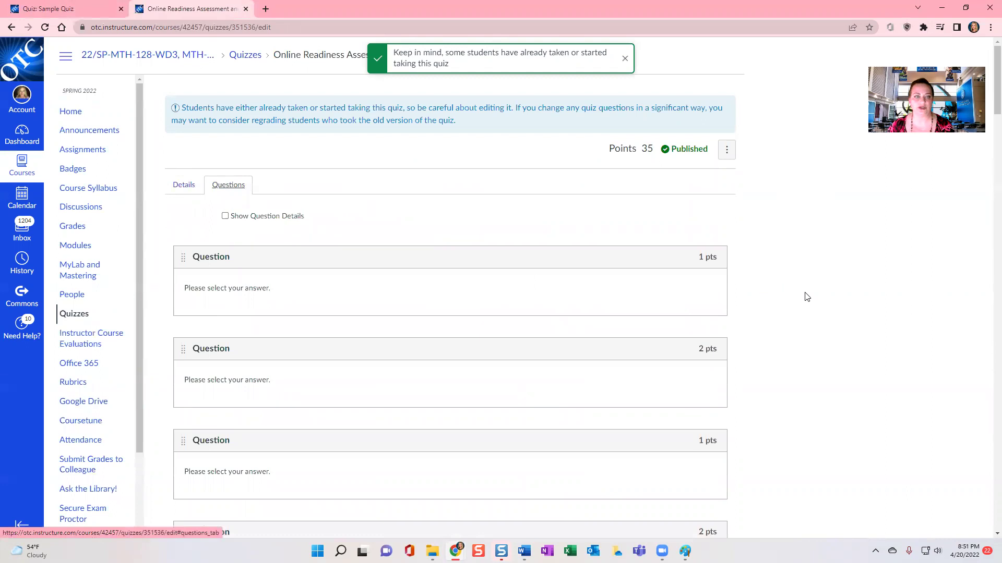
left_click(225, 216)
scroll(205, 221, "down", 2)
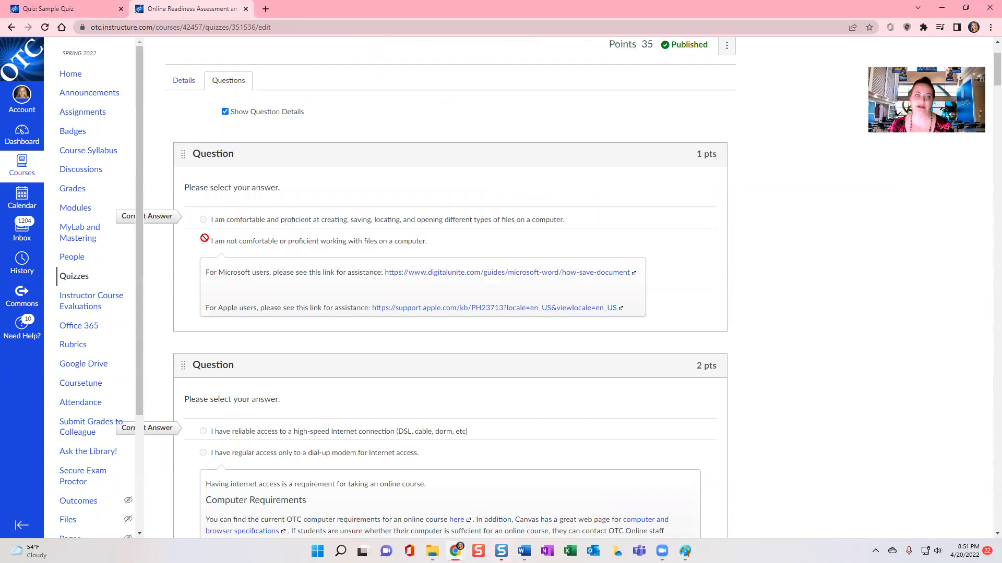
scroll(446, 310, "down", 2)
scroll(447, 309, "down", 3)
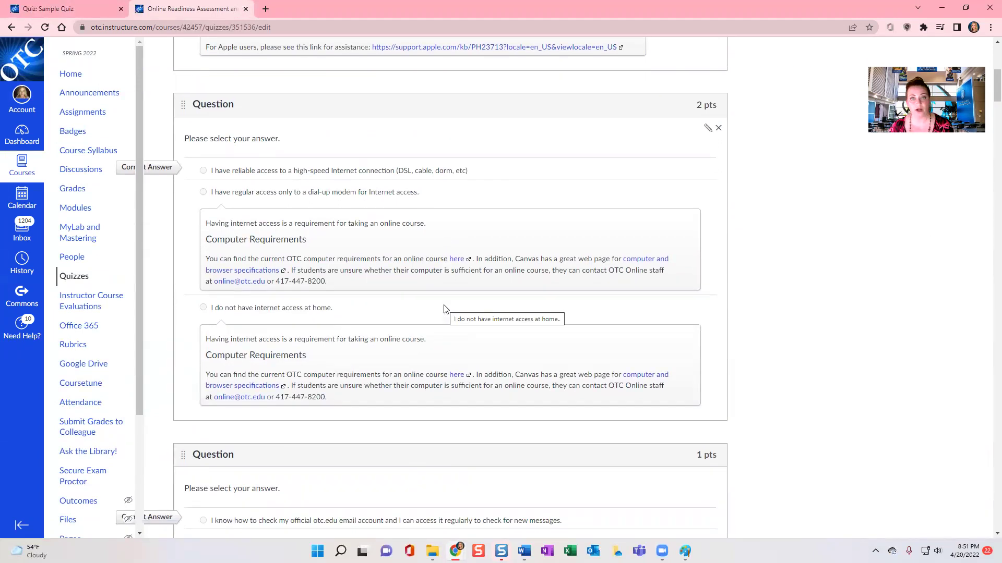
scroll(459, 311, "down", 7)
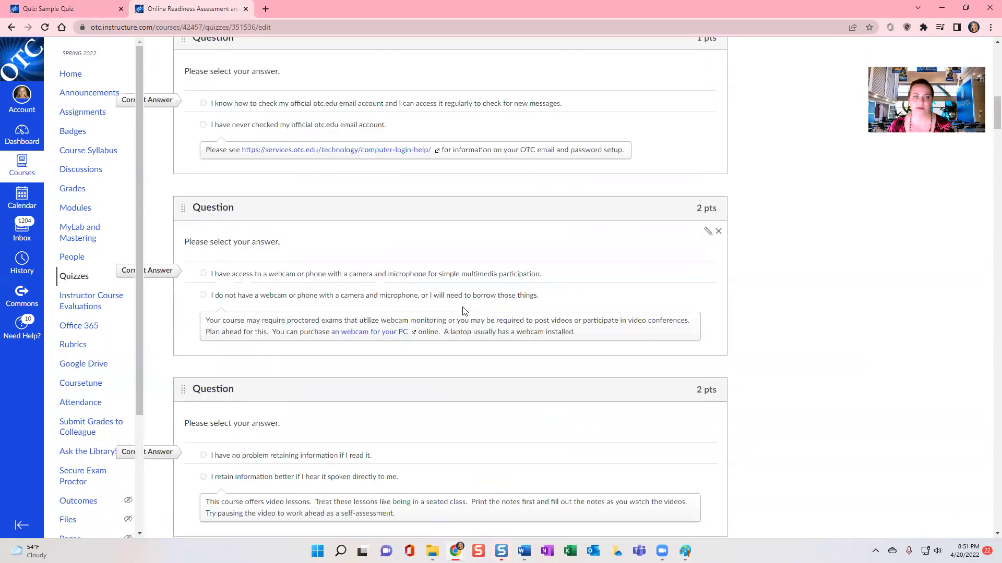
scroll(463, 308, "down", 2)
scroll(704, 228, "up", 2)
left_click(708, 231)
scroll(791, 365, "down", 2)
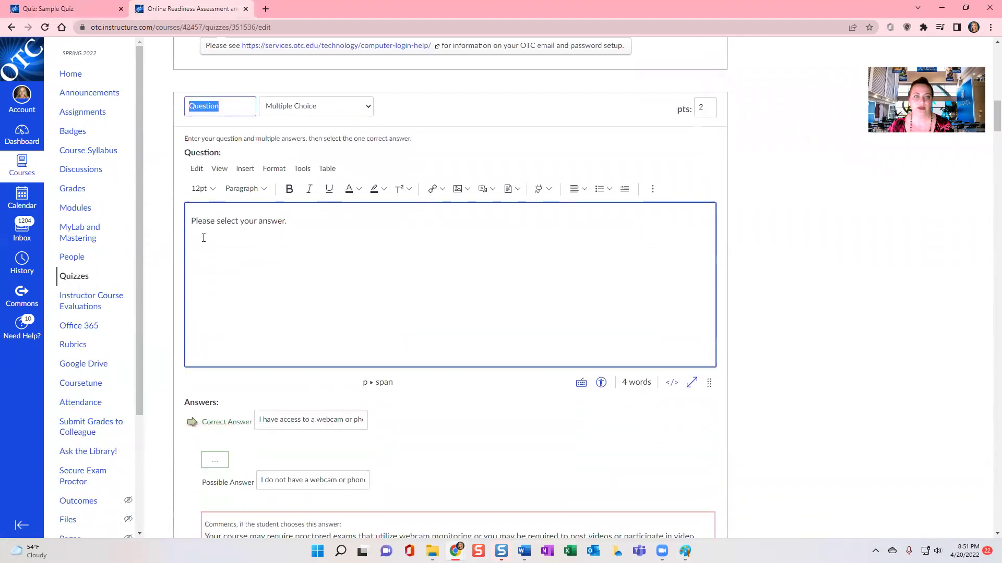
left_click(217, 222)
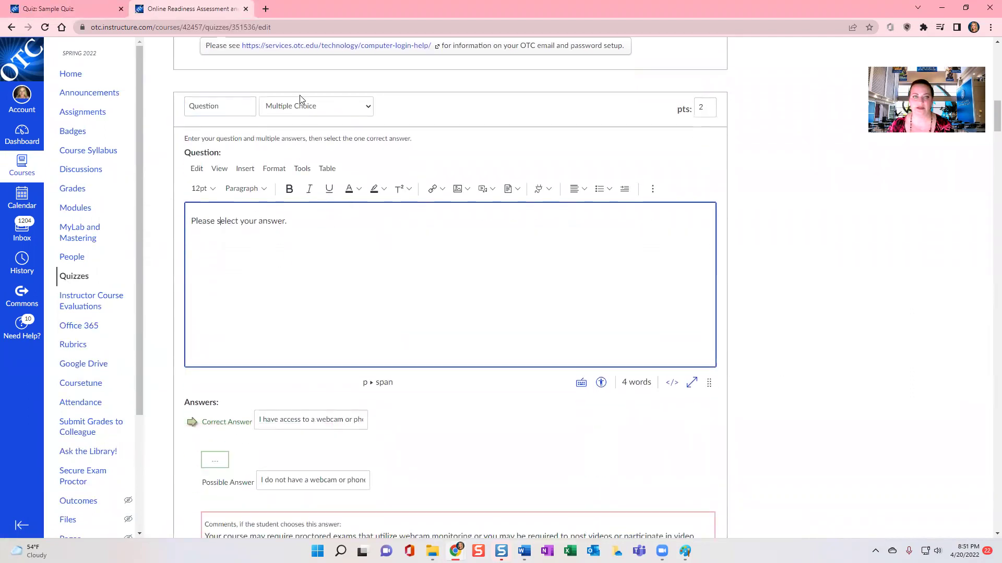
scroll(385, 237, "down", 4)
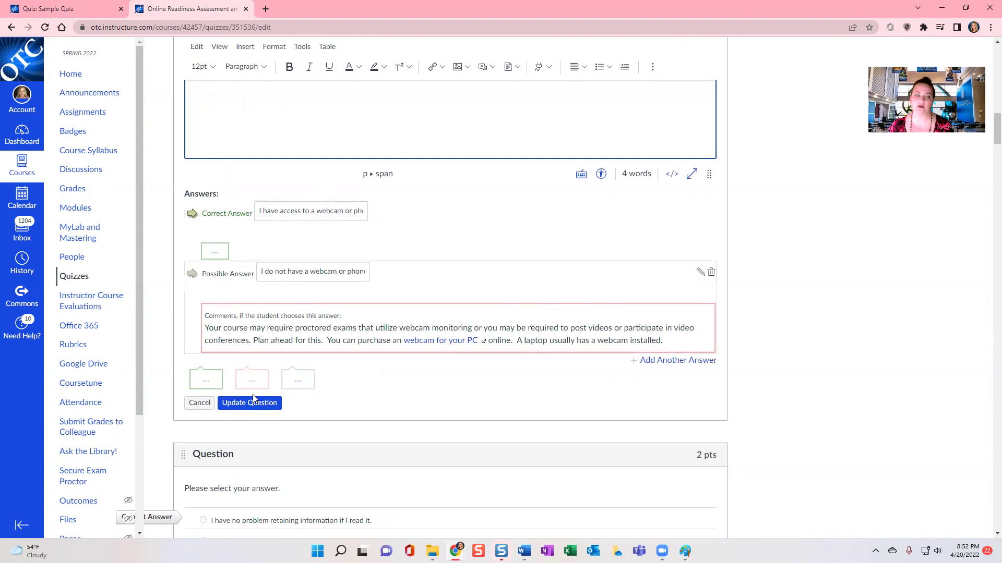
left_click(266, 404)
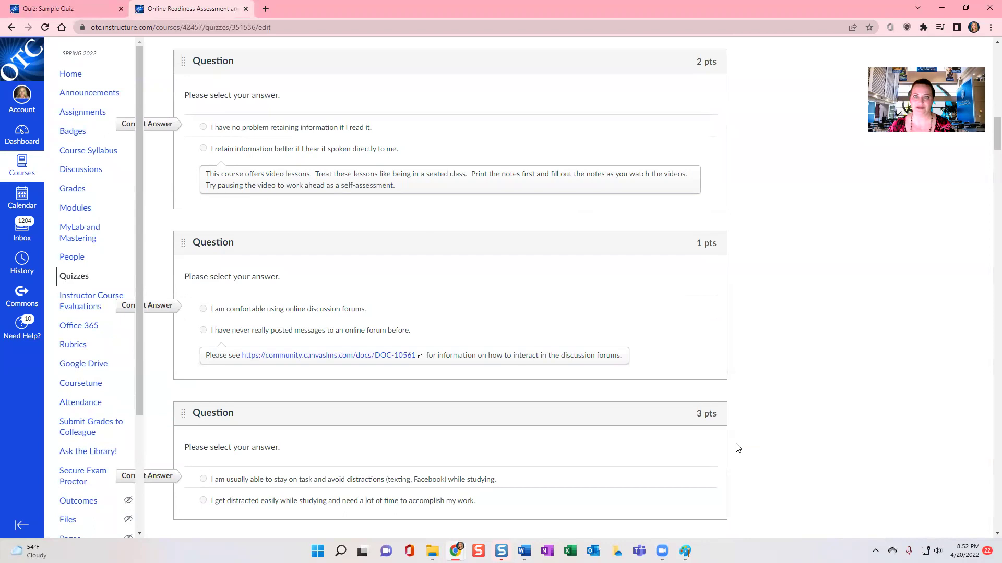
scroll(526, 364, "down", 3)
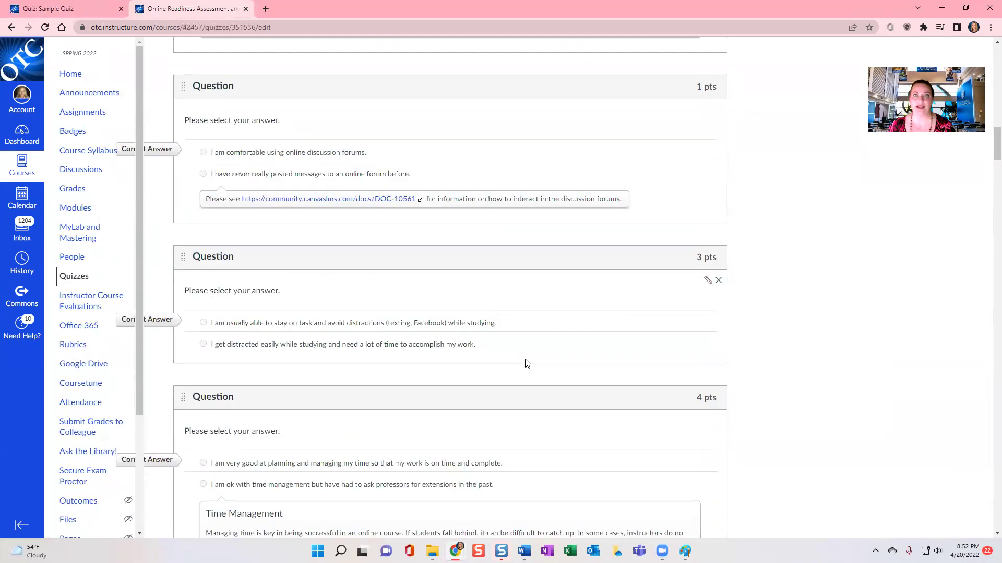